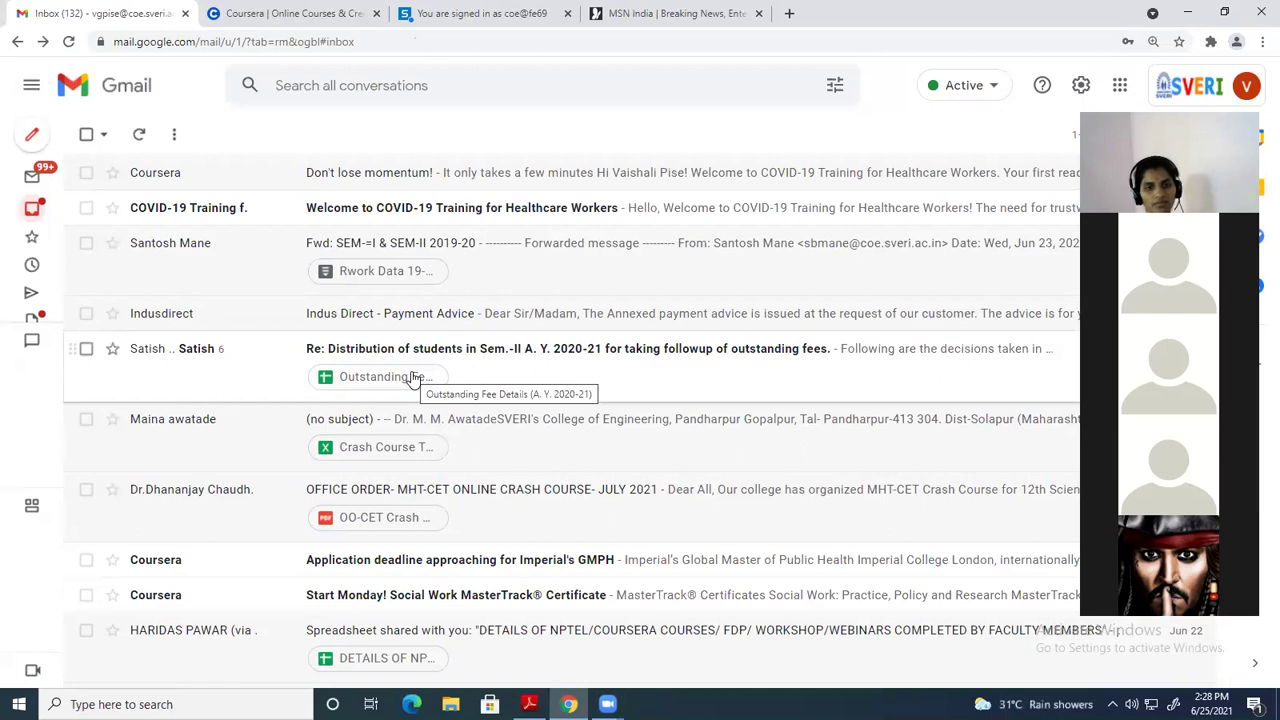
Open the Outstanding Fee Details (A. Y. 2020-21) spreadsheet attached to the outstanding fees e-mail and go to the rows of faculty VGP
{"action": "left_click", "coordinate": [414, 377]}
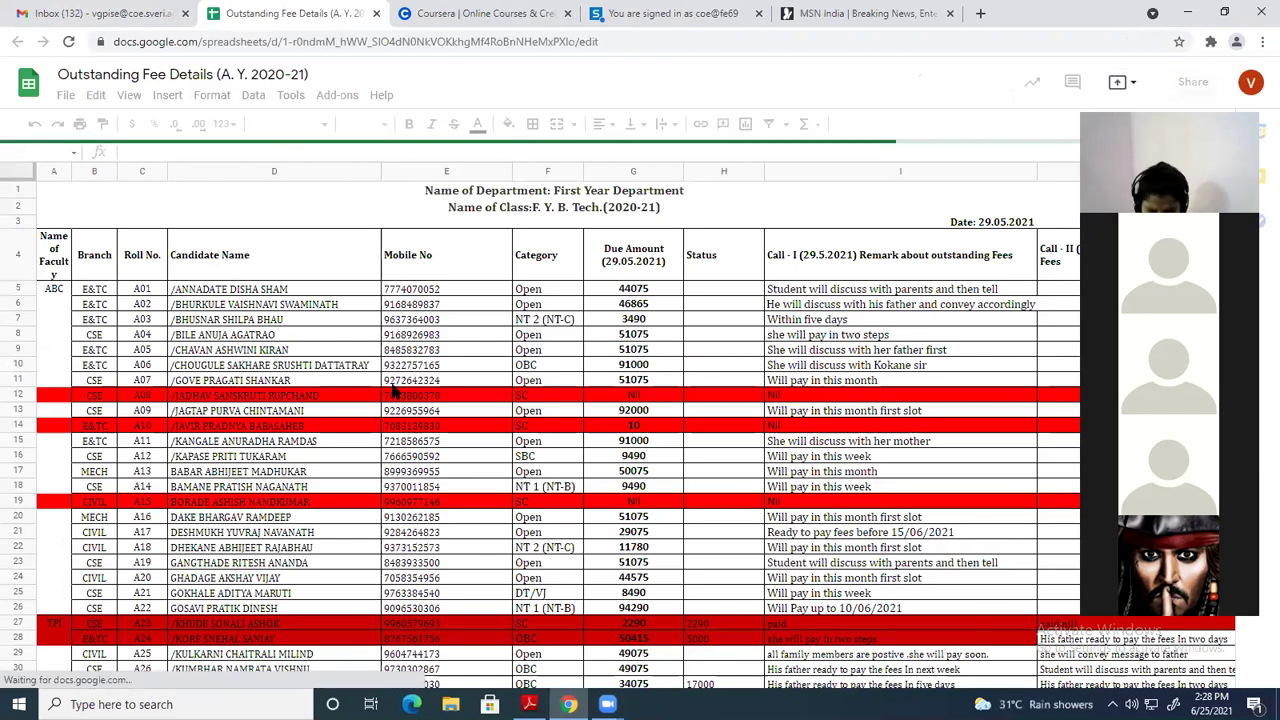
{"action": "scroll", "coordinate": [425, 410], "scroll_direction": "down", "scroll_amount": 5}
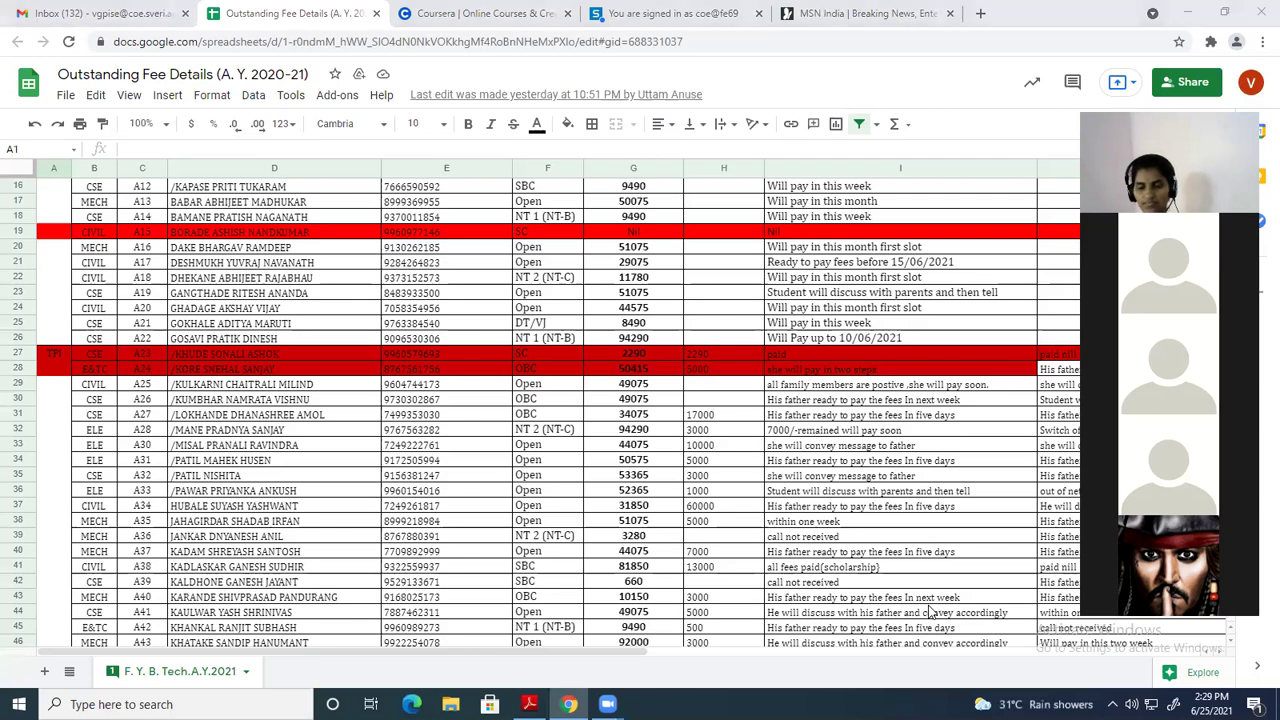
{"action": "scroll", "coordinate": [98, 532], "scroll_direction": "down", "scroll_amount": 3}
{"action": "scroll", "coordinate": [98, 532], "scroll_direction": "down", "scroll_amount": 10}
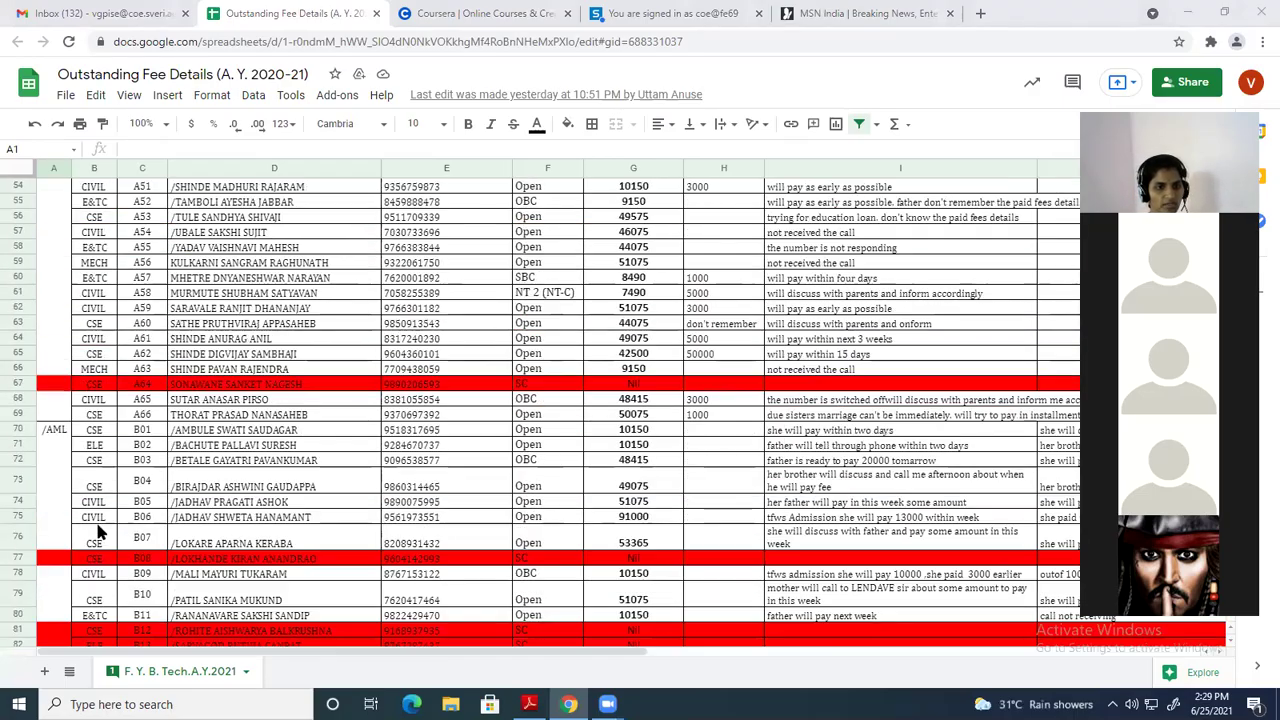
{"action": "scroll", "coordinate": [108, 527], "scroll_direction": "down", "scroll_amount": 10}
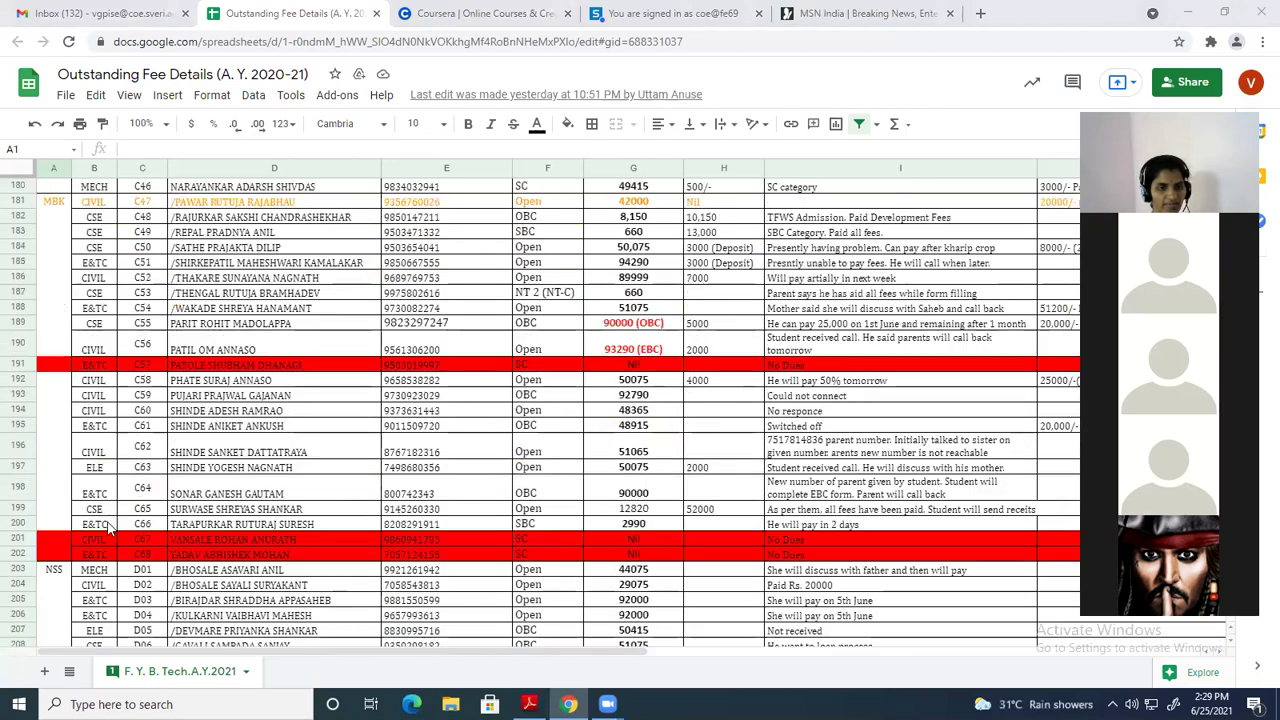
{"action": "scroll", "coordinate": [110, 527], "scroll_direction": "down", "scroll_amount": 3}
{"action": "scroll", "coordinate": [165, 480], "scroll_direction": "up", "scroll_amount": 8}
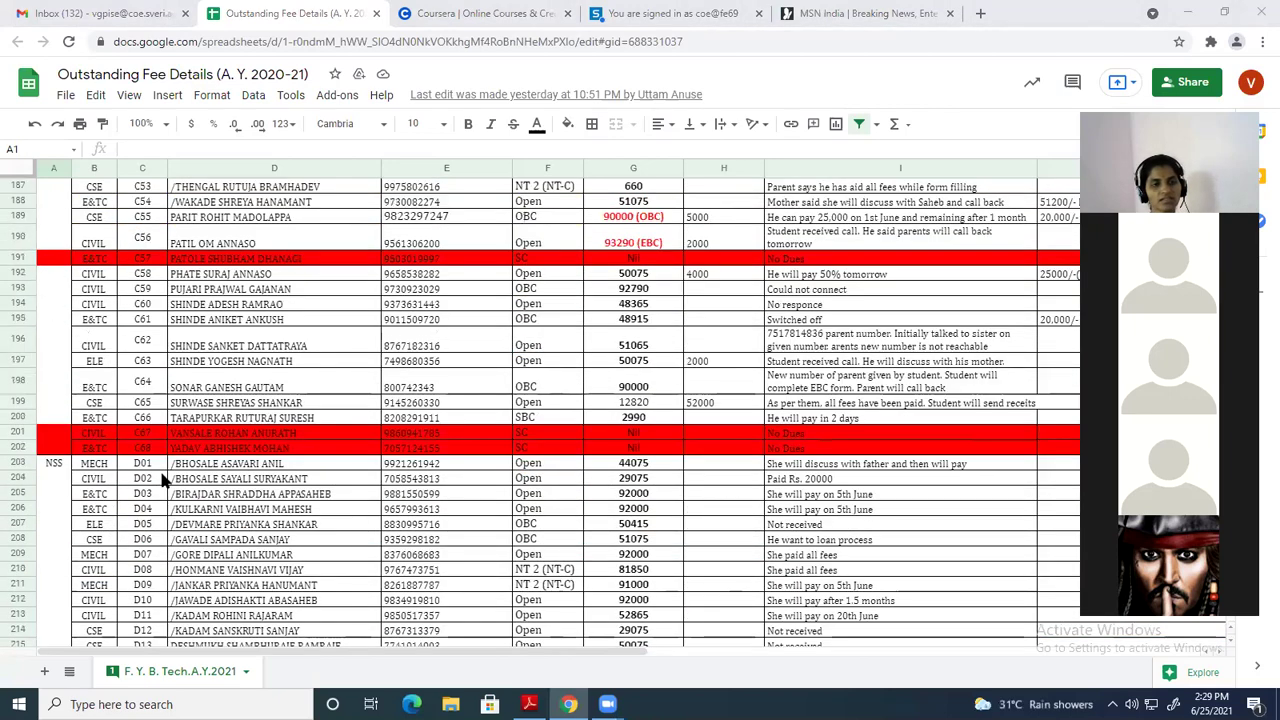
{"action": "scroll", "coordinate": [168, 485], "scroll_direction": "down", "scroll_amount": 6}
{"action": "scroll", "coordinate": [168, 485], "scroll_direction": "down", "scroll_amount": 6}
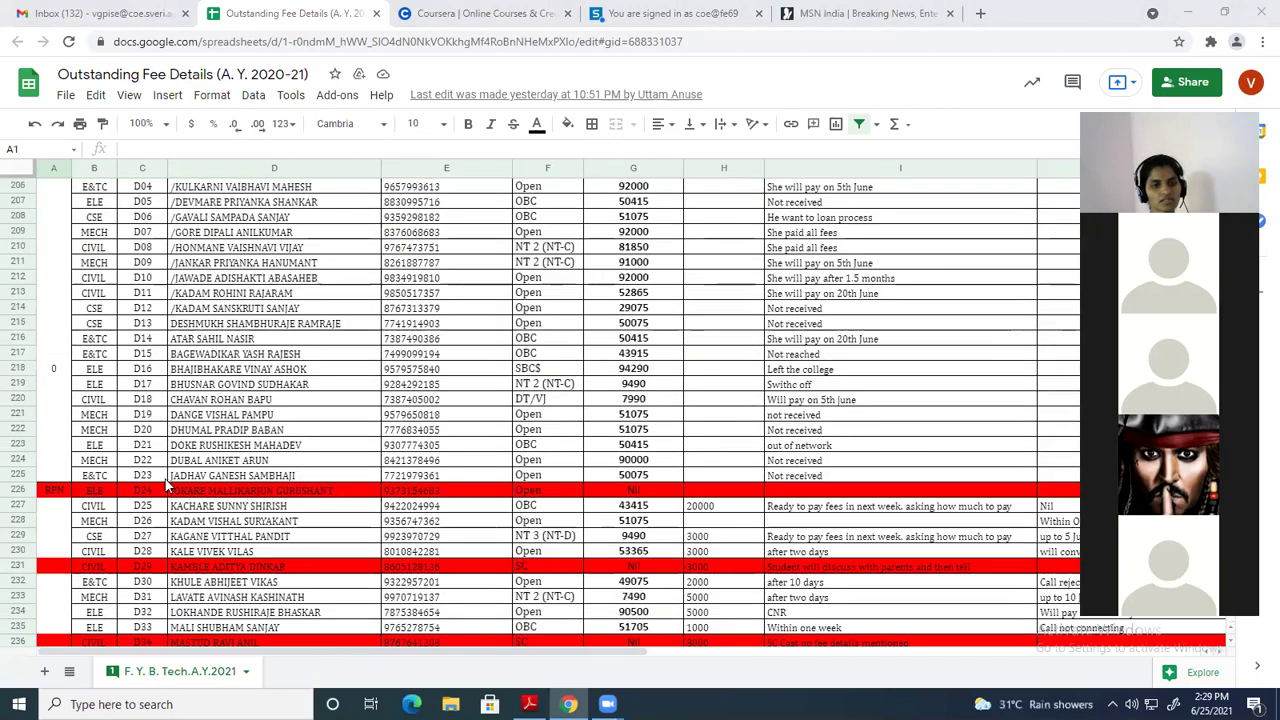
{"action": "scroll", "coordinate": [168, 485], "scroll_direction": "down", "scroll_amount": 8}
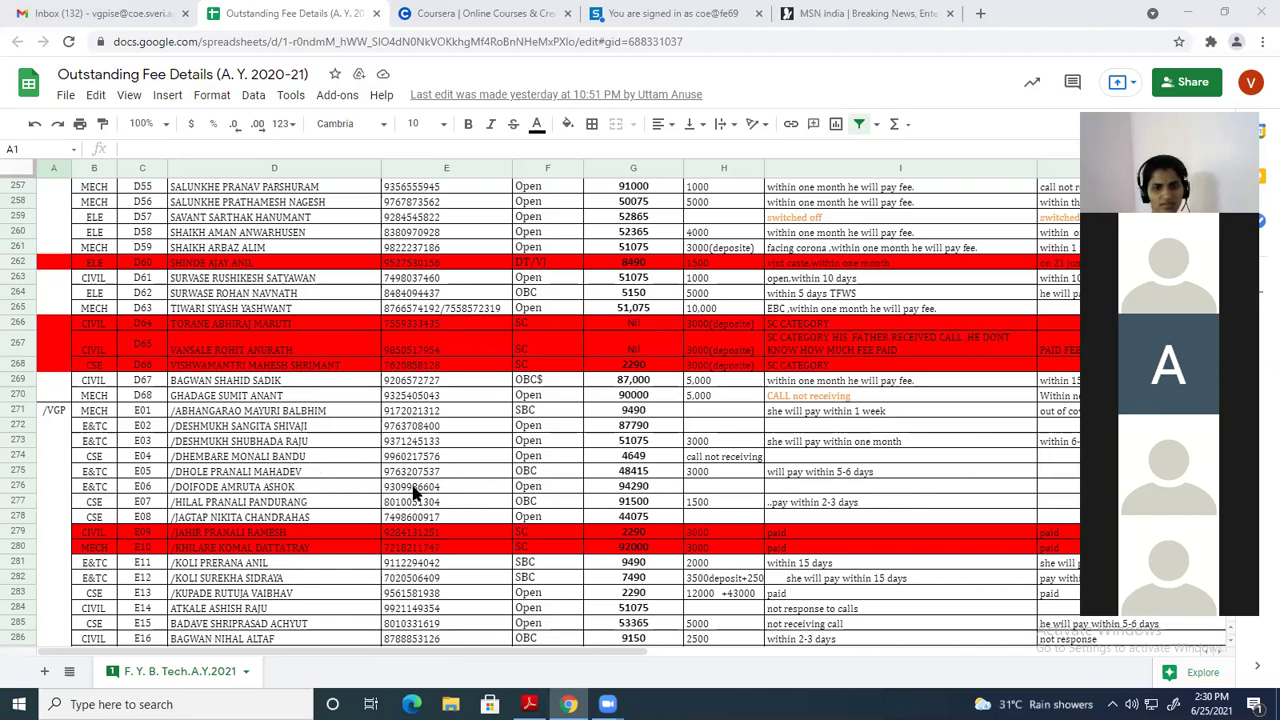
Enter "3000 deposit" as the status of the student with roll number E06, in cell H276
{"action": "left_click", "coordinate": [707, 490]}
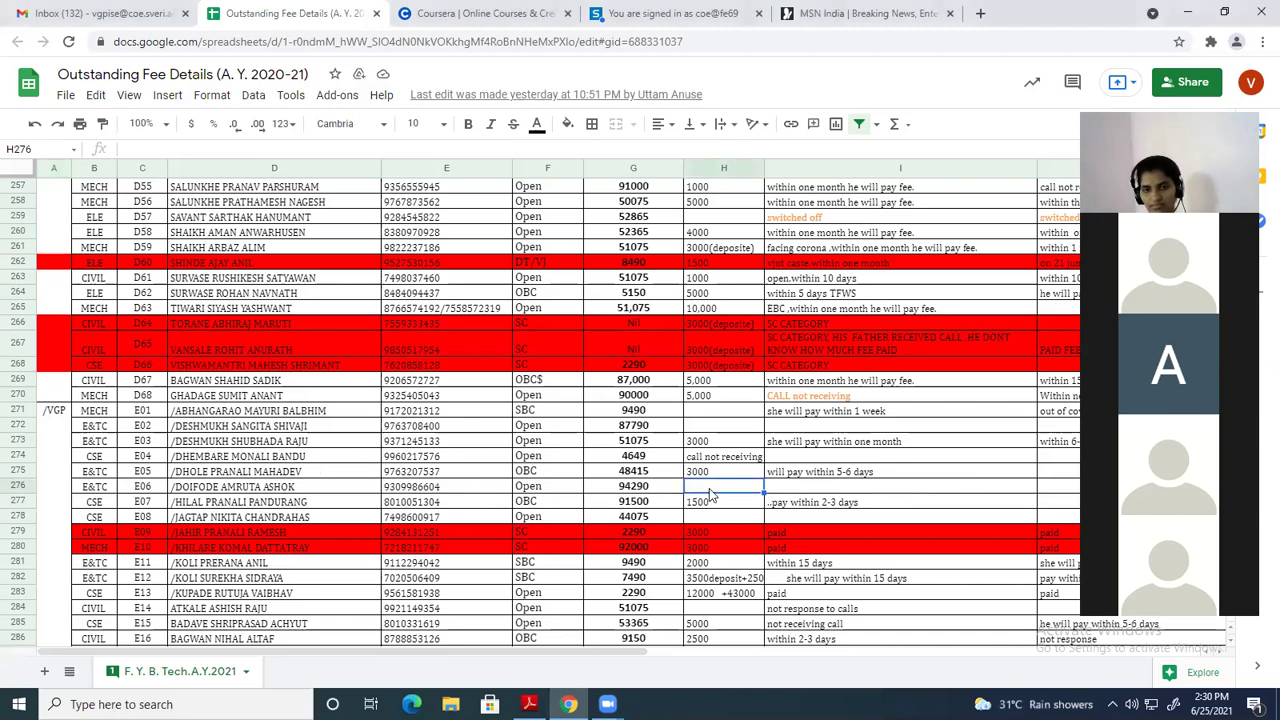
{"action": "left_click", "coordinate": [771, 485]}
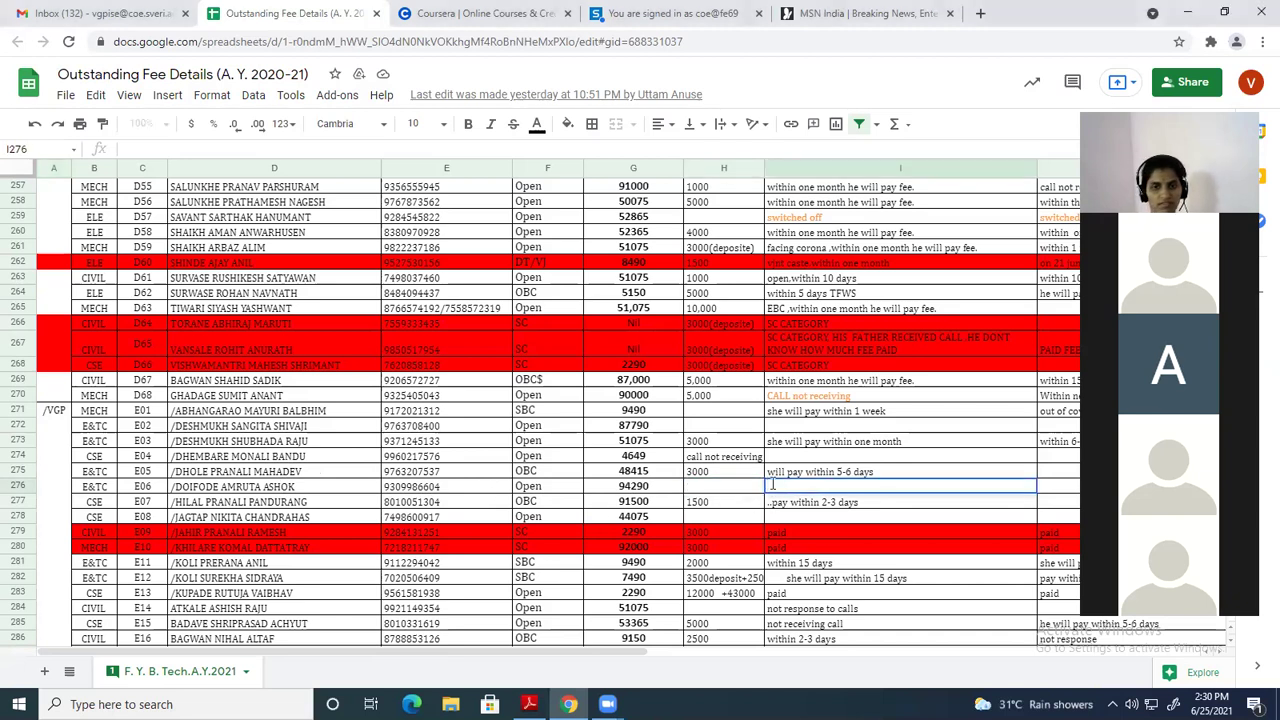
{"action": "left_click", "coordinate": [755, 486]}
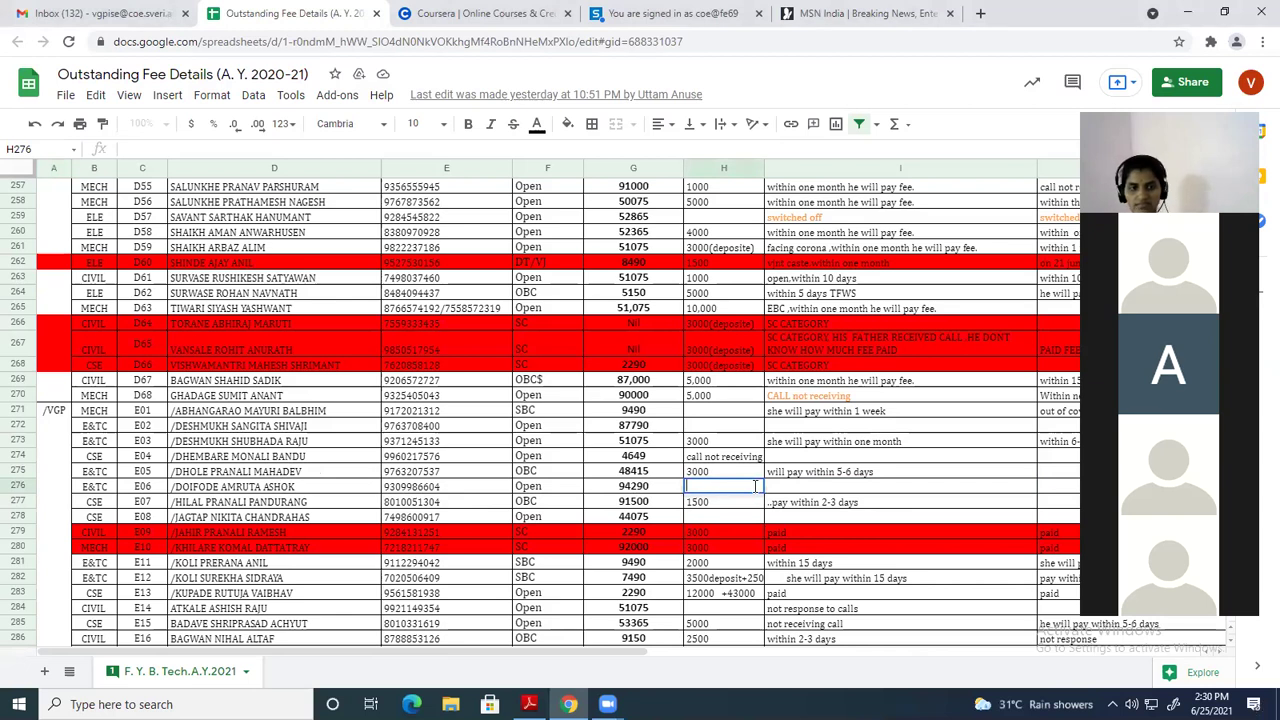
{"action": "type", "text": "3000"}
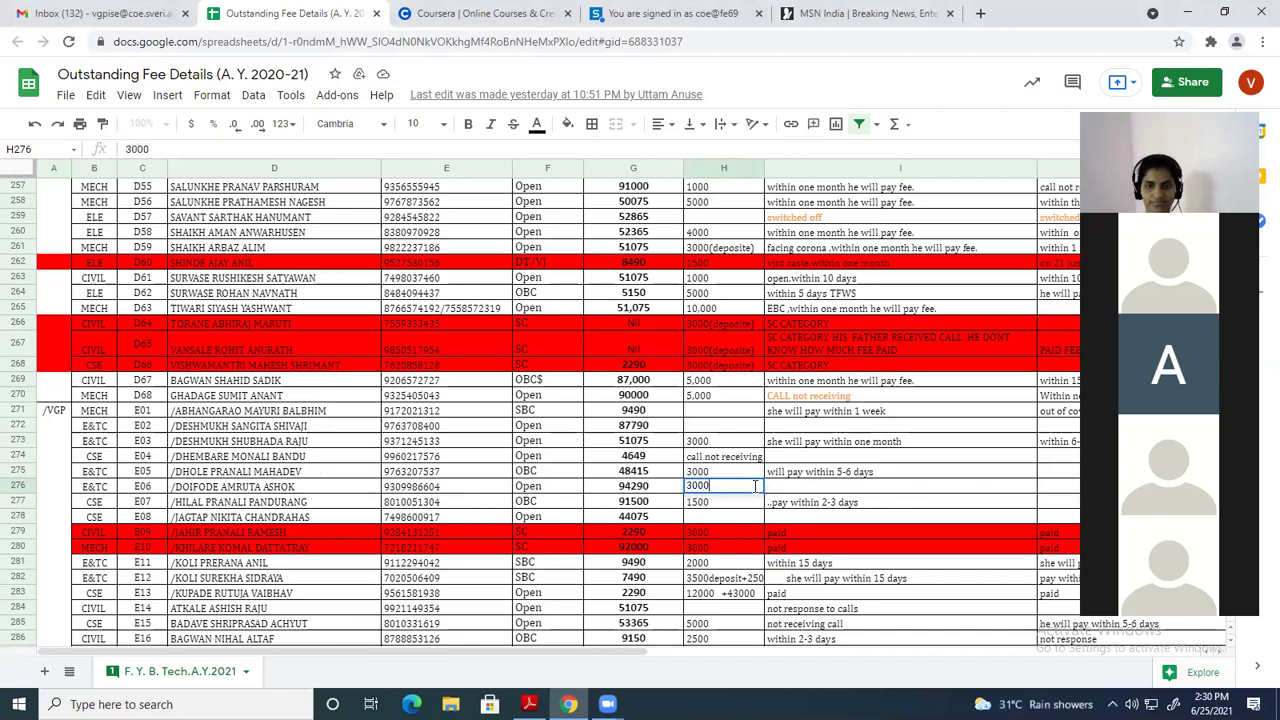
{"action": "type", "text": " deposit"}
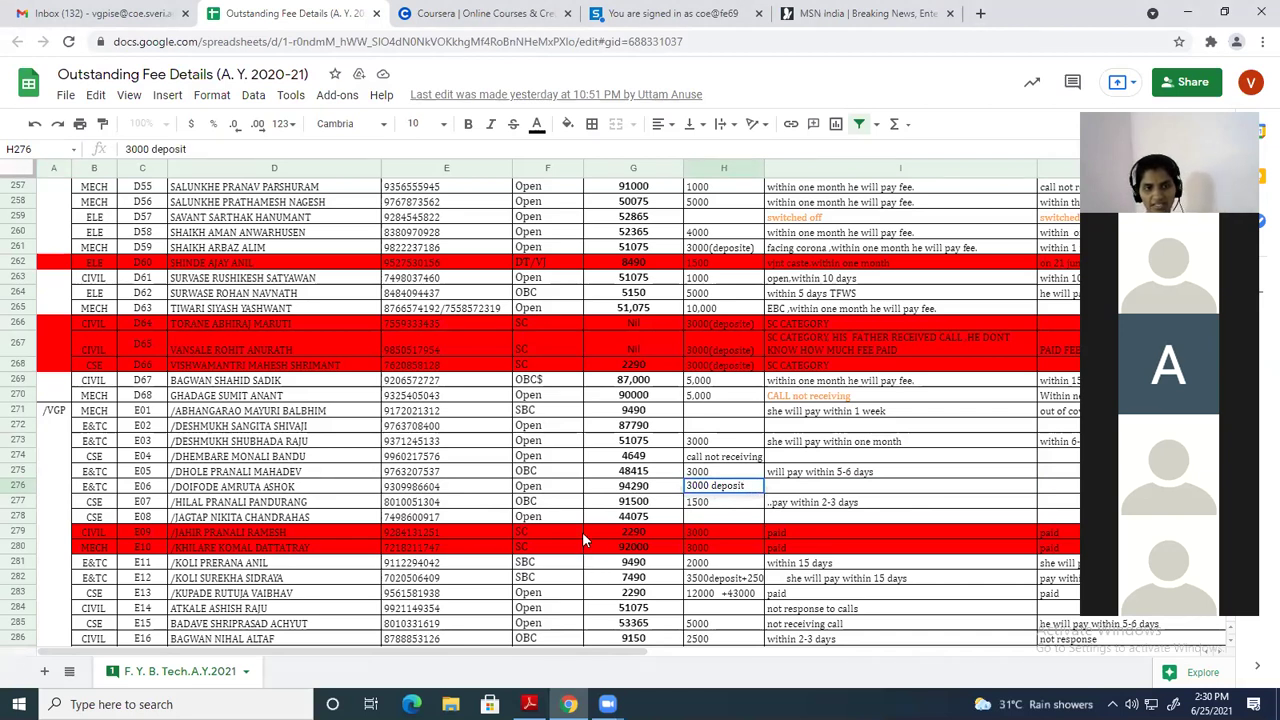
Enter 10000 as the status of the student with roll number E08, in cell H278
{"action": "left_click", "coordinate": [695, 517]}
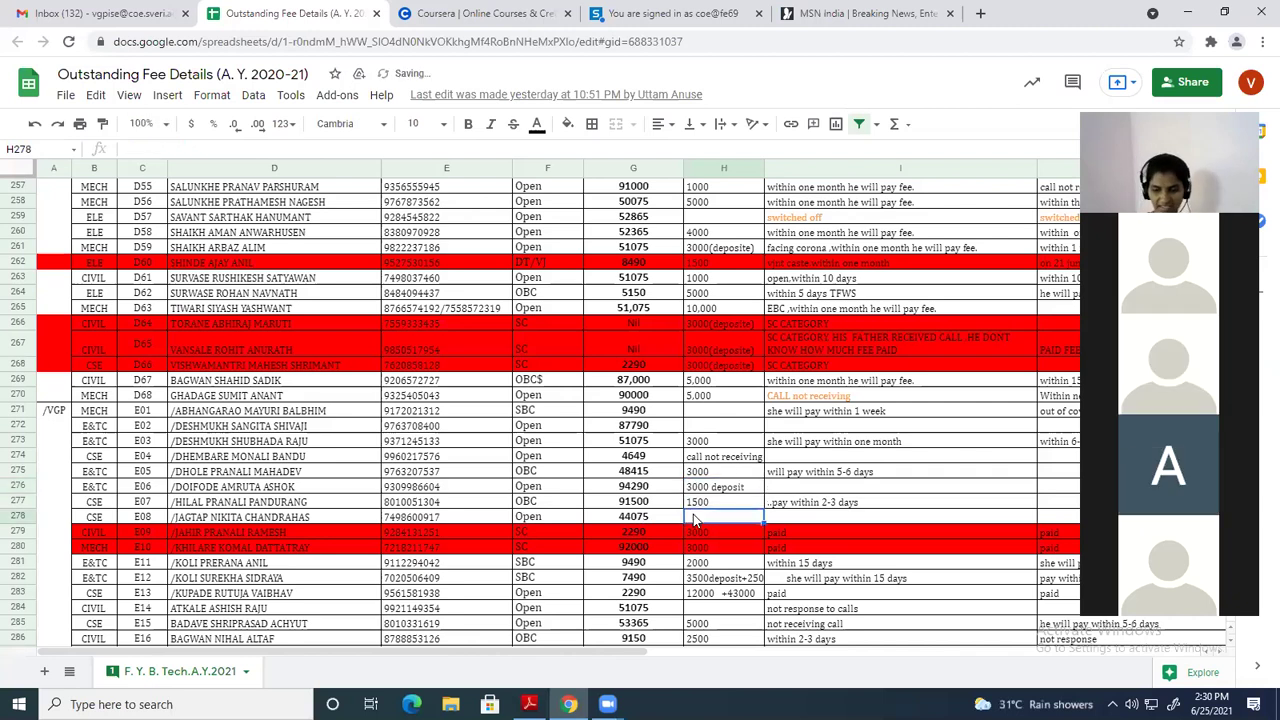
{"action": "type", "text": "paid"}
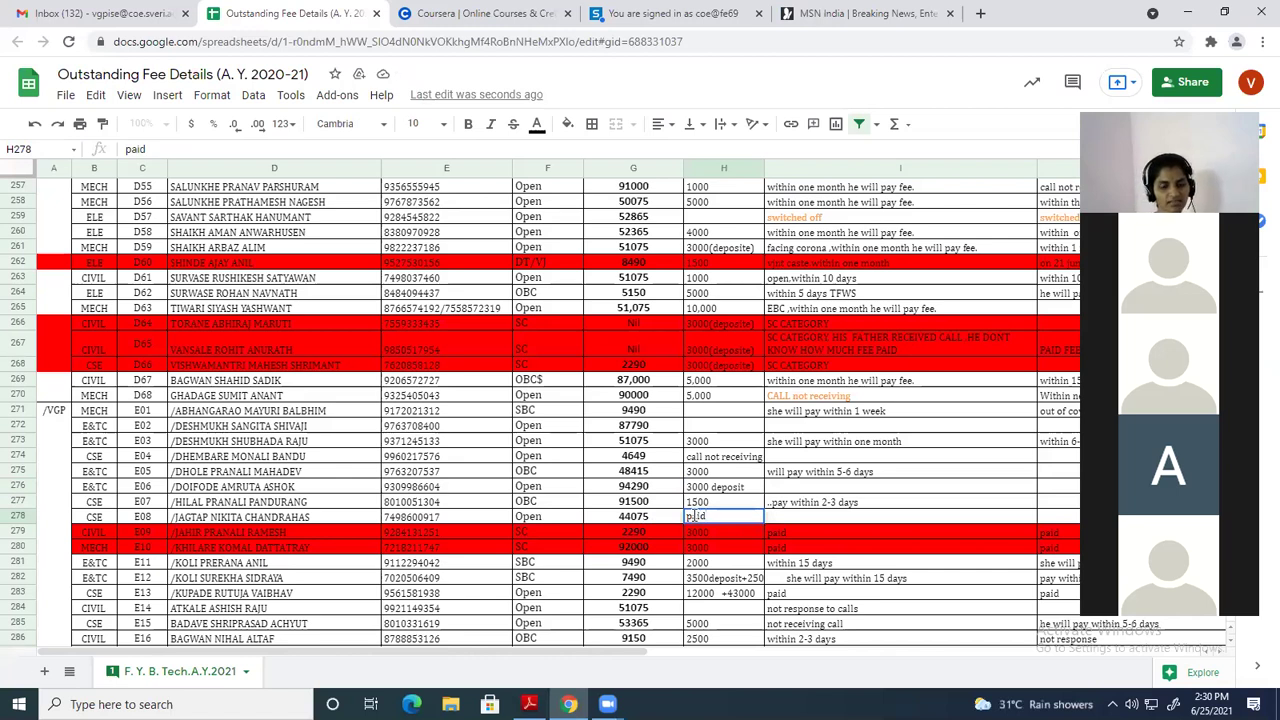
{"action": "key", "text": "BackSpace"}
{"action": "key", "text": "BackSpace"}
{"action": "key", "text": "BackSpace"}
{"action": "key", "text": "BackSpace"}
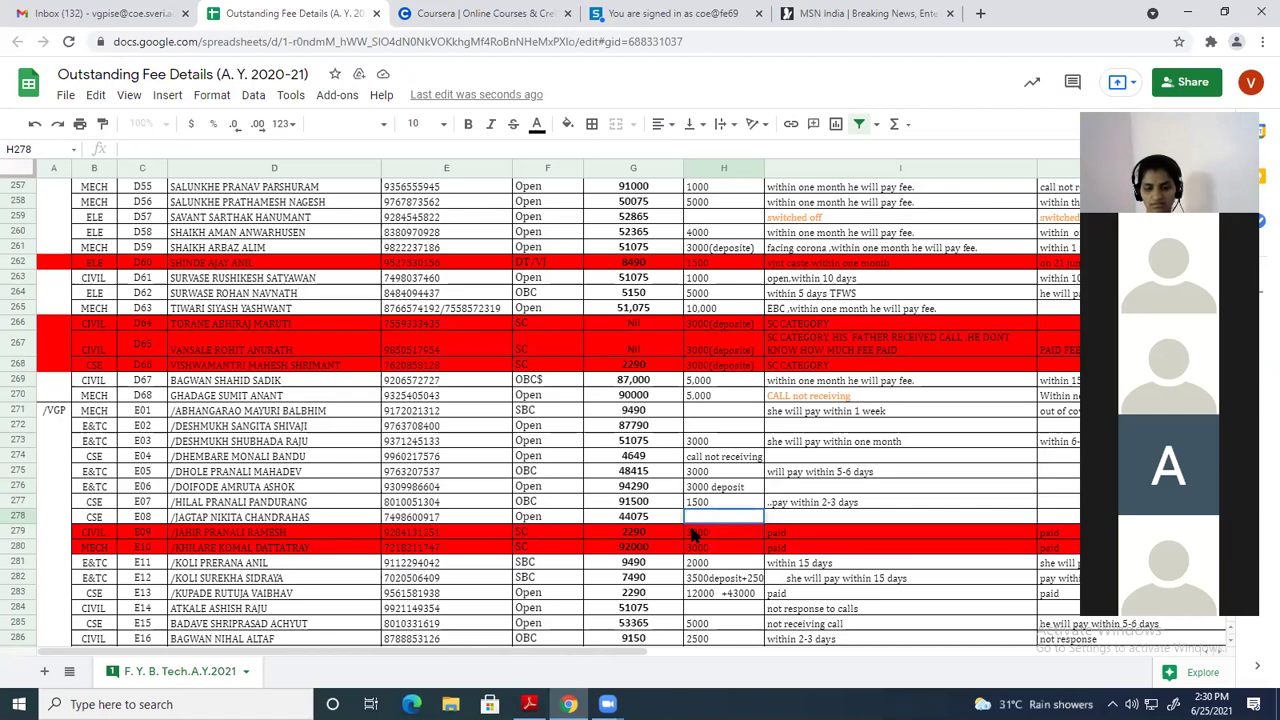
{"action": "type", "text": "10"}
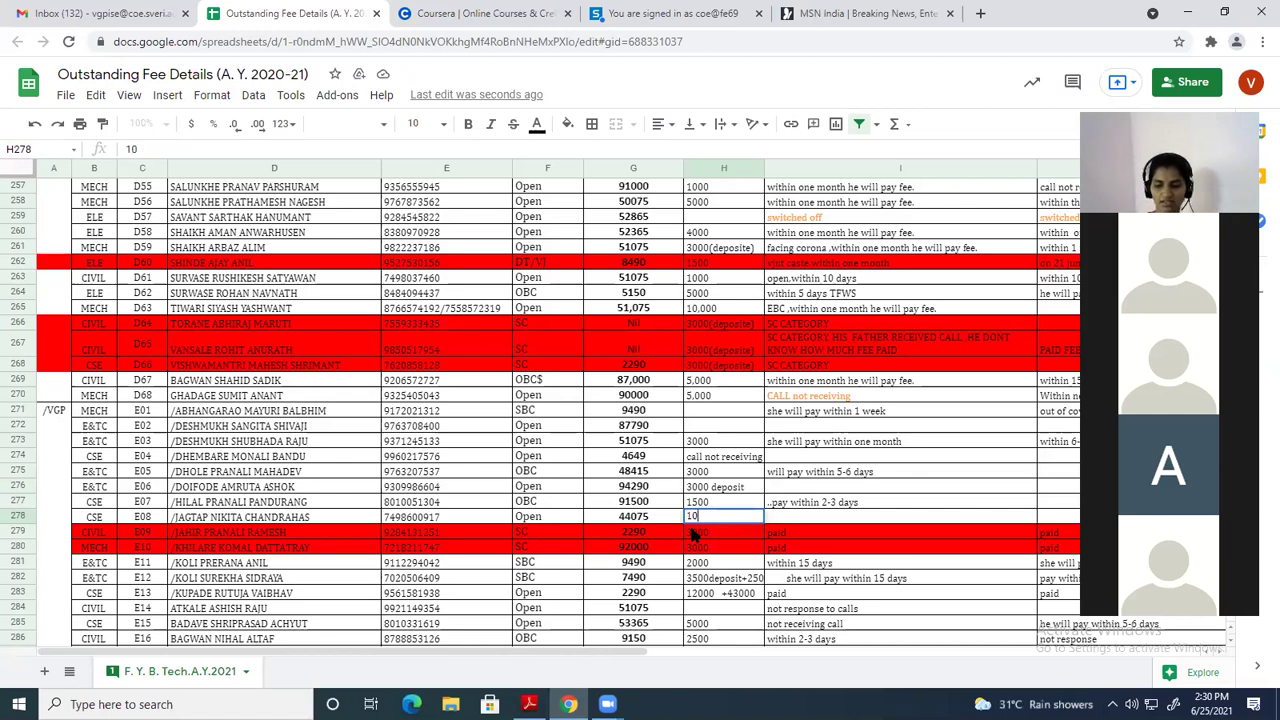
{"action": "type", "text": "000"}
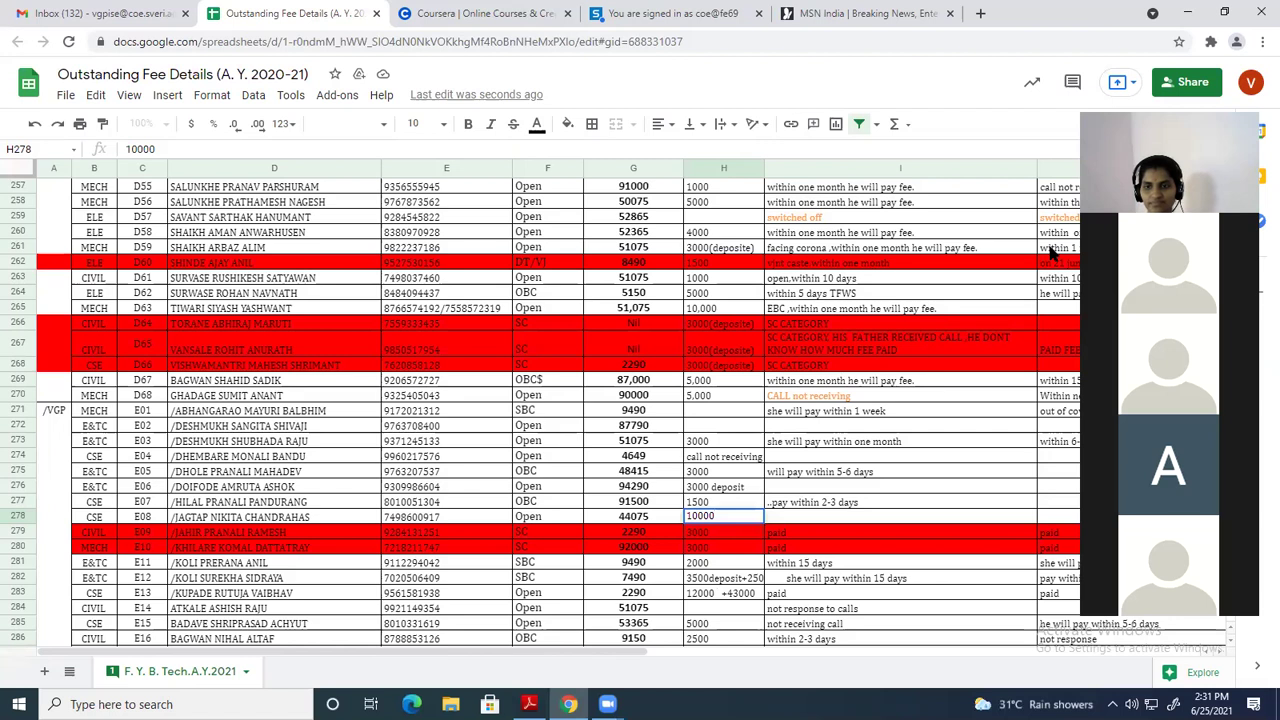
Record the Call - I remark "She will pay within one week" for roll number E08, in cell I278
{"action": "left_click", "coordinate": [820, 517]}
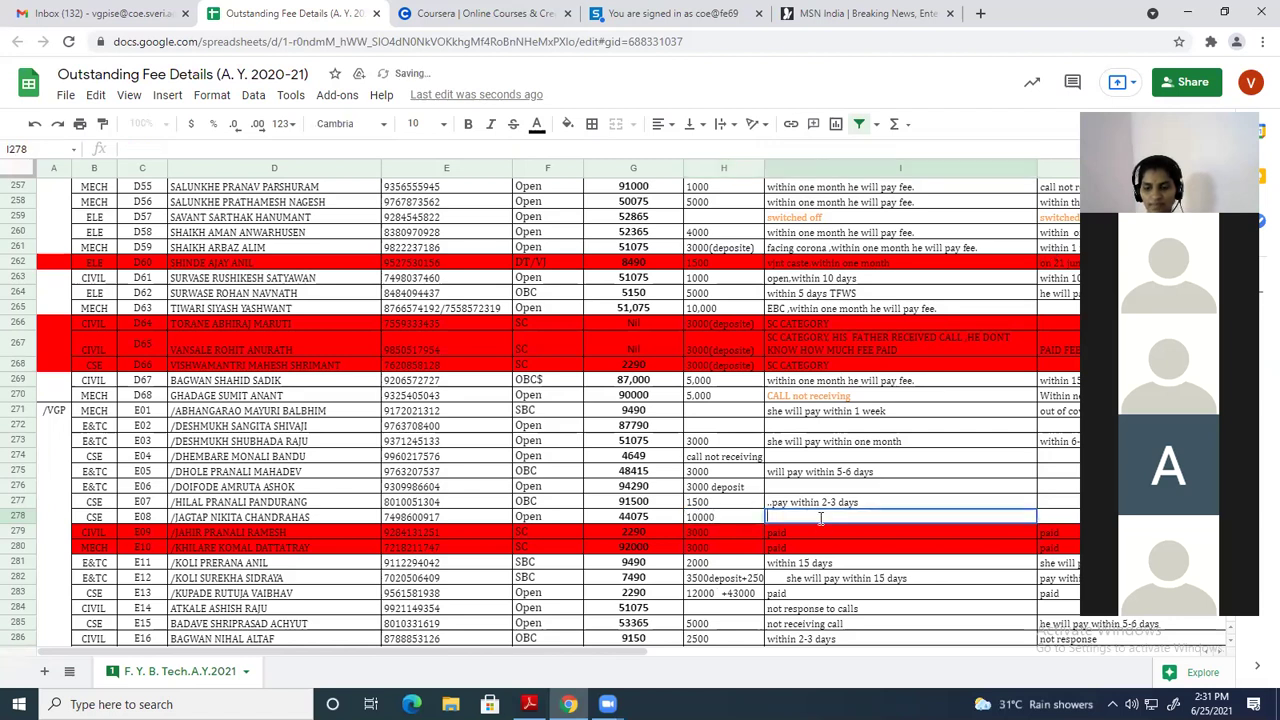
{"action": "type", "text": "she will"}
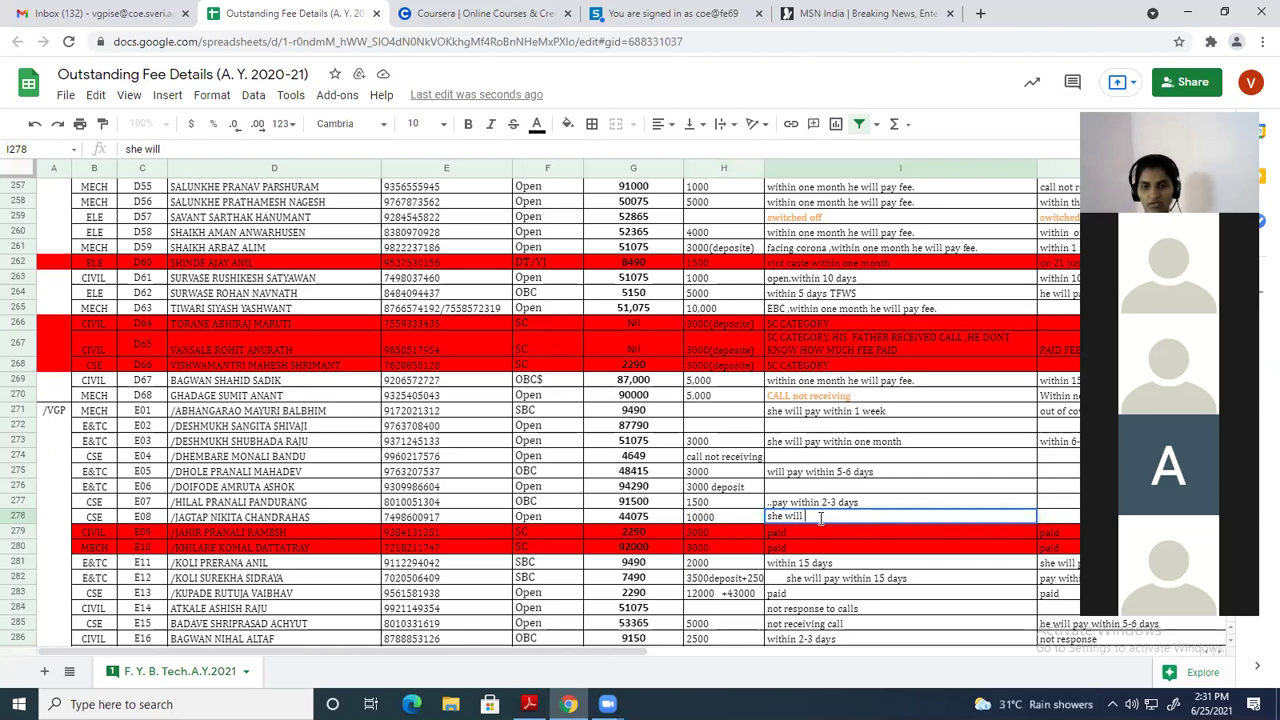
{"action": "type", "text": "pay"}
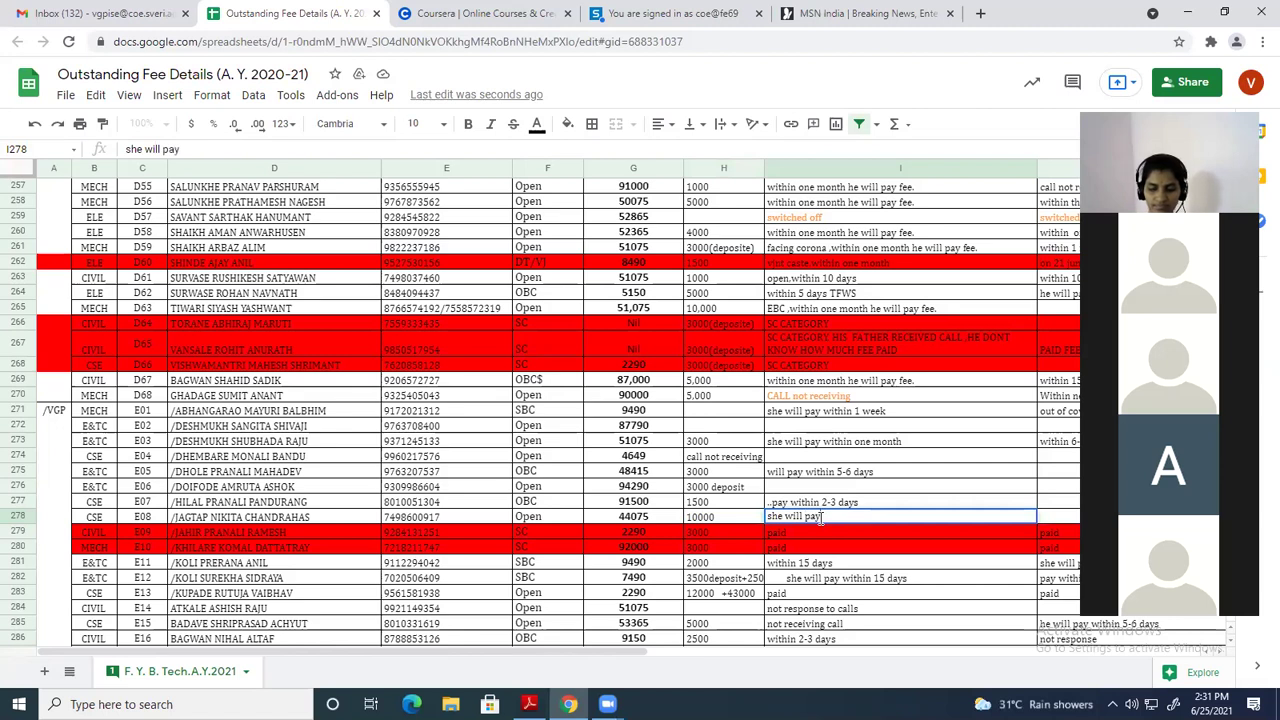
{"action": "type", "text": " within"}
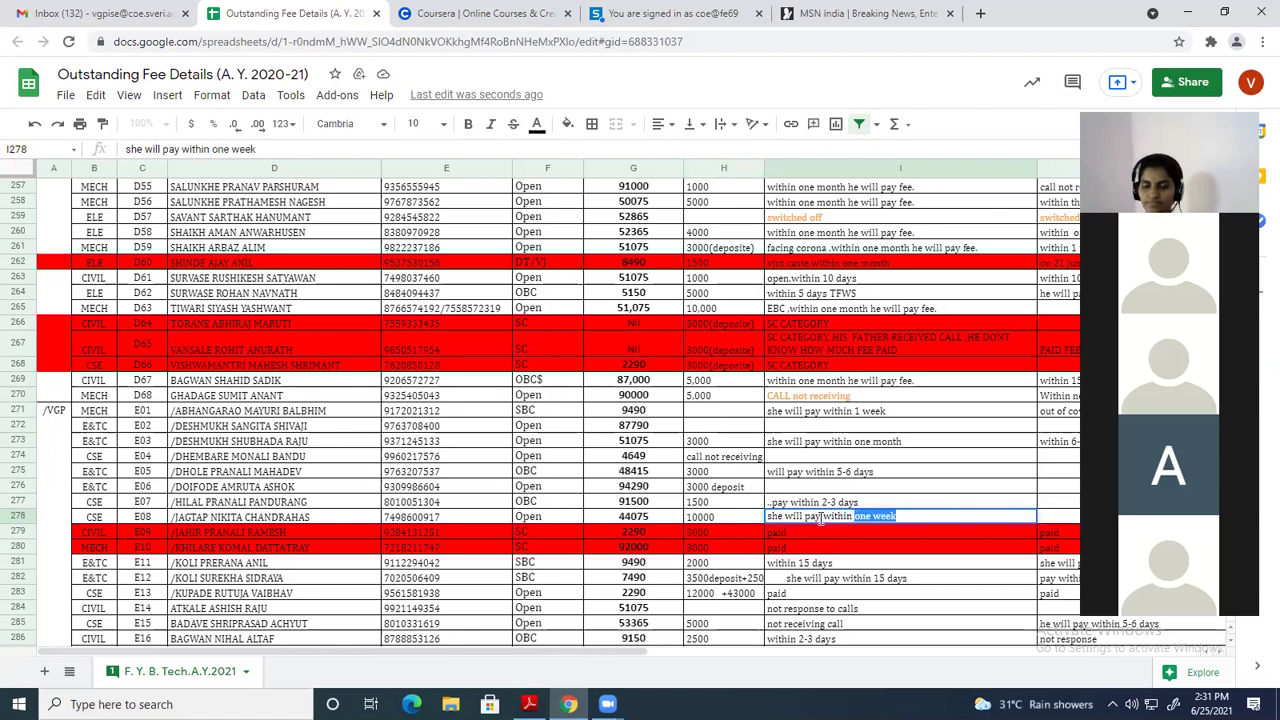
{"action": "left_click", "coordinate": [853, 595]}
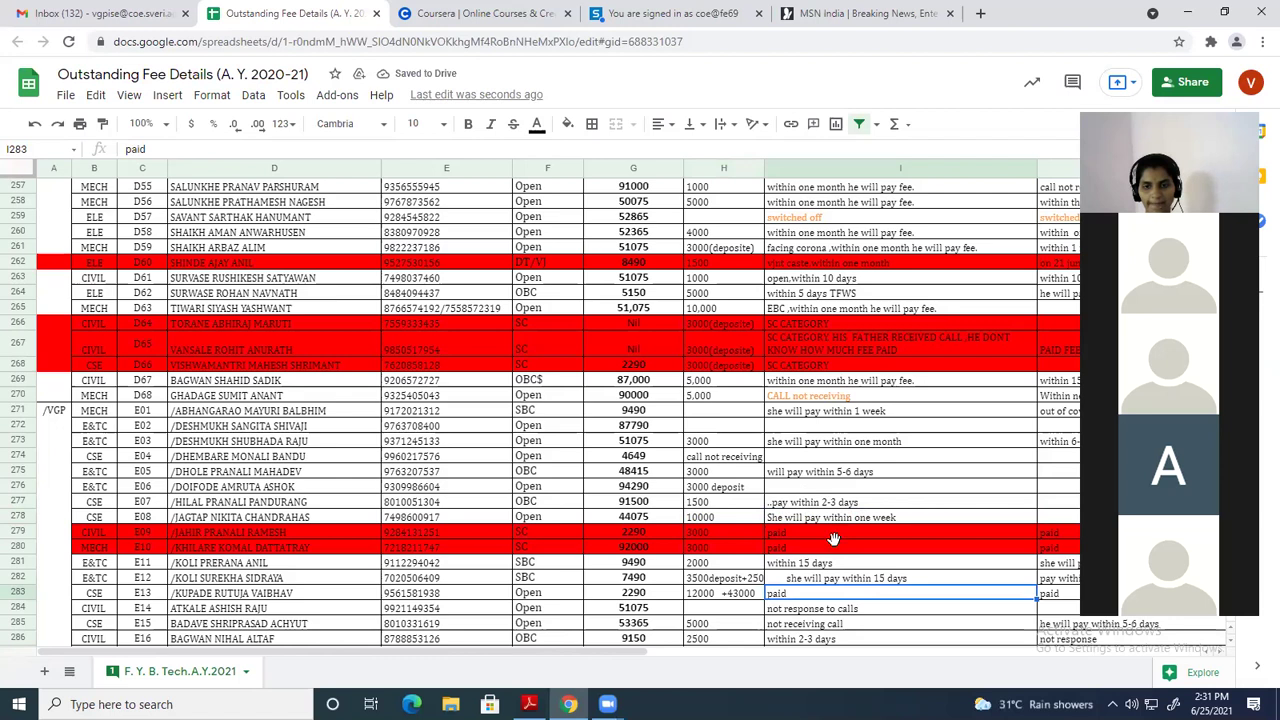
Review the statuses and call remarks of the remaining students in the VGP group, roll numbers E09 to E24
{"action": "scroll", "coordinate": [834, 538], "scroll_direction": "down", "scroll_amount": 2}
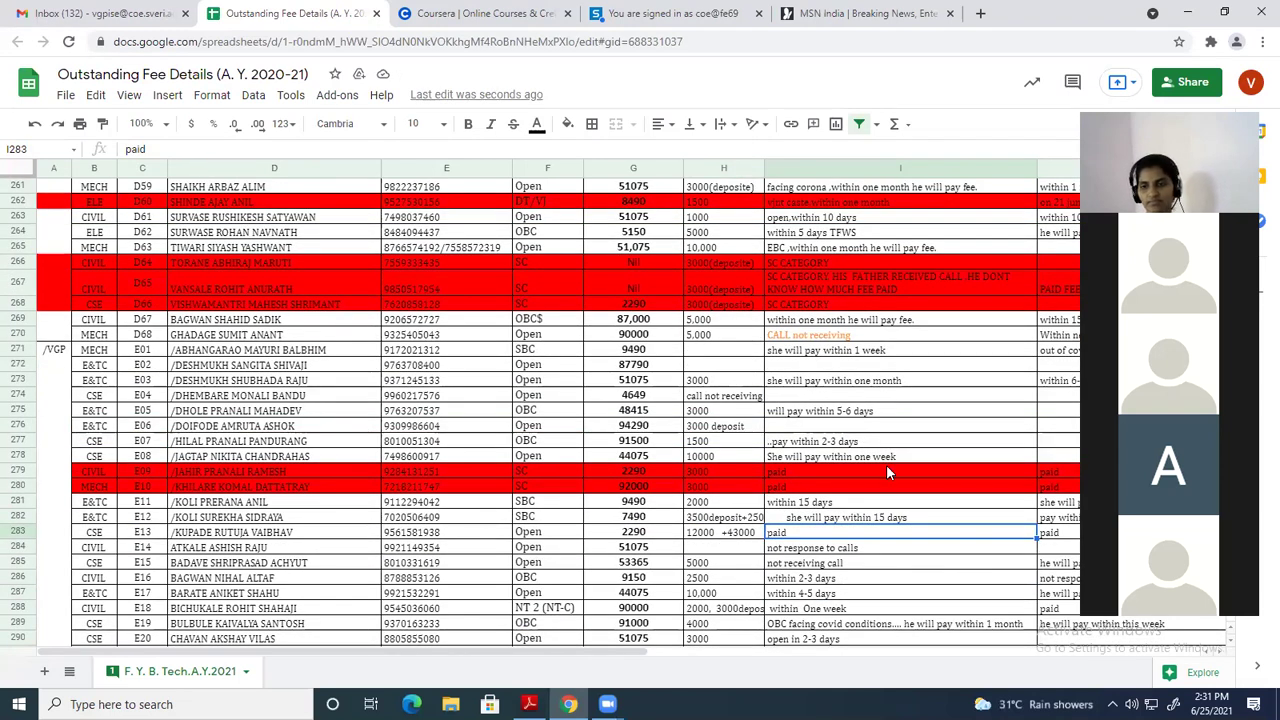
{"action": "scroll", "coordinate": [885, 469], "scroll_direction": "down", "scroll_amount": 1}
{"action": "scroll", "coordinate": [880, 475], "scroll_direction": "down", "scroll_amount": 2}
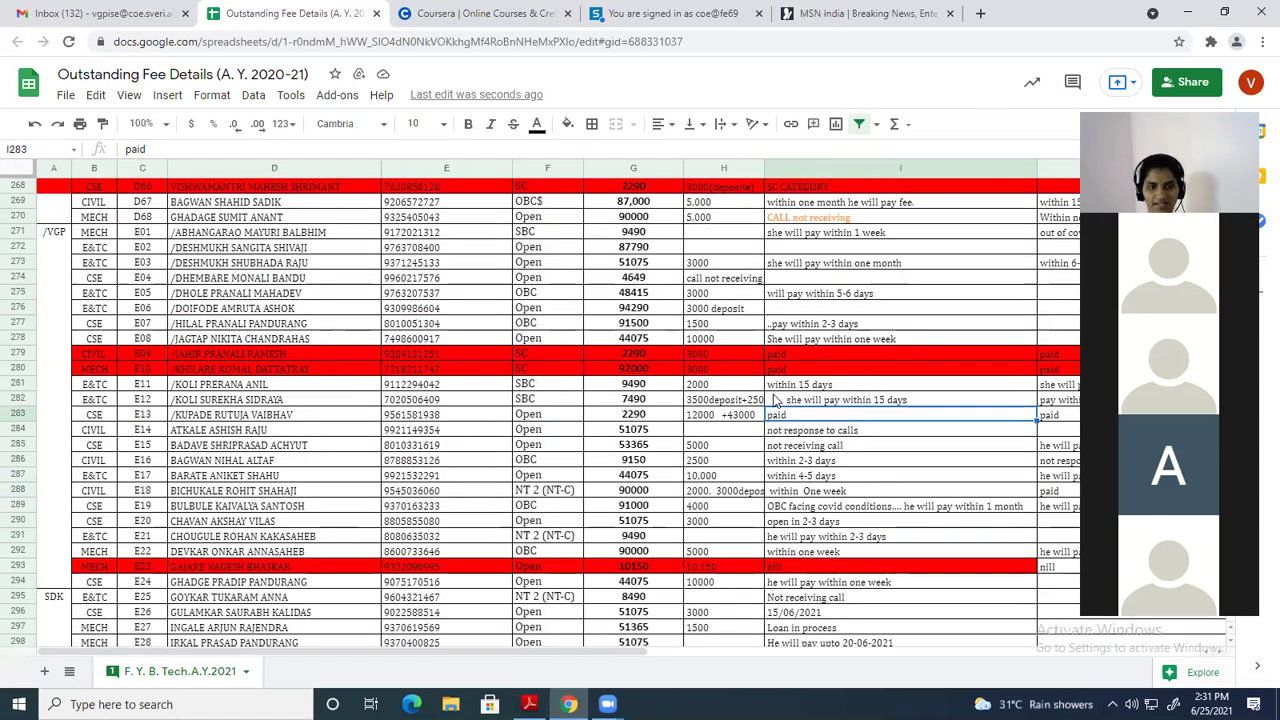
{"action": "scroll", "coordinate": [812, 538], "scroll_direction": "down", "scroll_amount": 2}
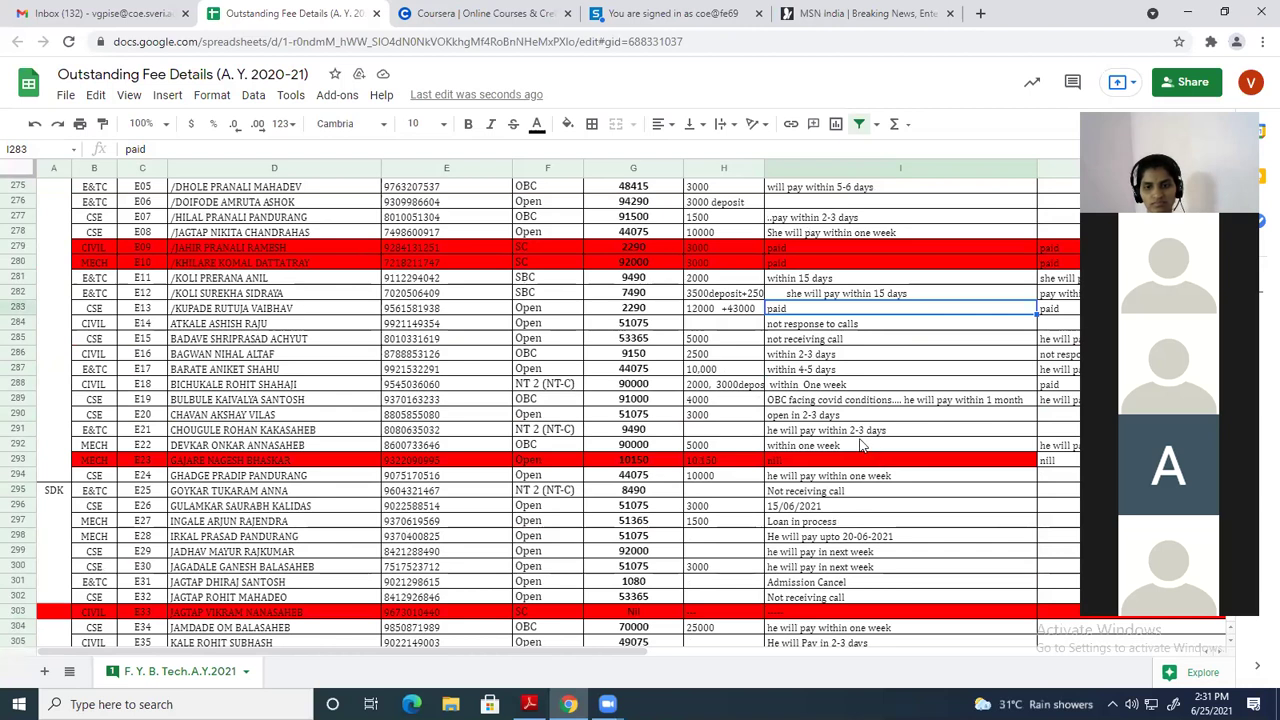
{"action": "scroll", "coordinate": [862, 446], "scroll_direction": "up", "scroll_amount": 1}
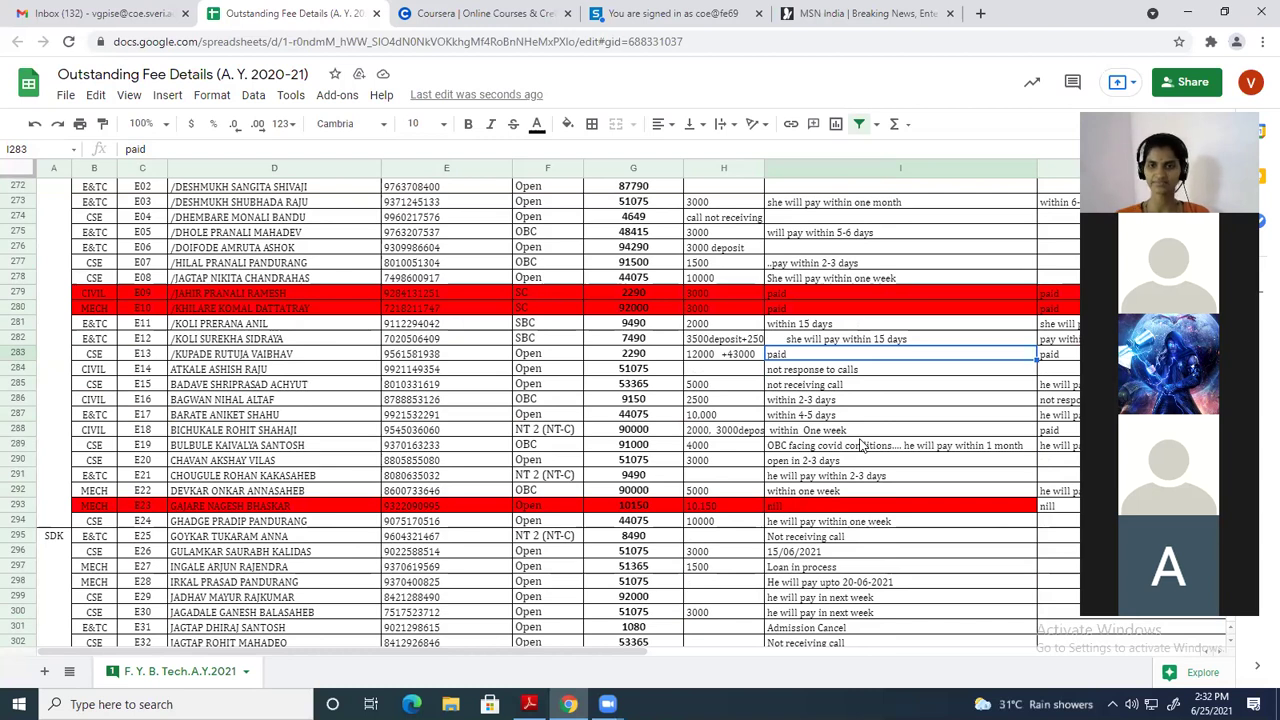
{"action": "scroll", "coordinate": [825, 362], "scroll_direction": "up", "scroll_amount": 2}
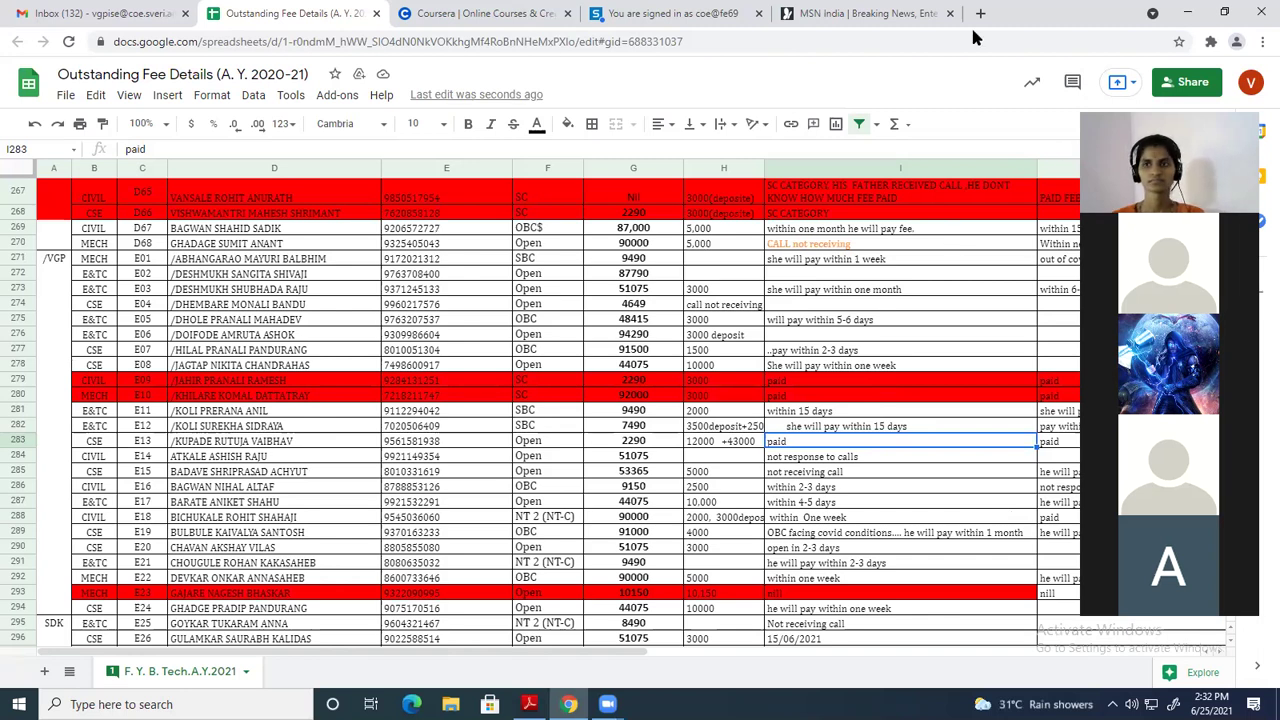
Leave the spreadsheet for the desktop and open a new Chrome window
{"action": "key", "text": "alt+Tab"}
{"action": "left_click", "coordinate": [753, 196]}
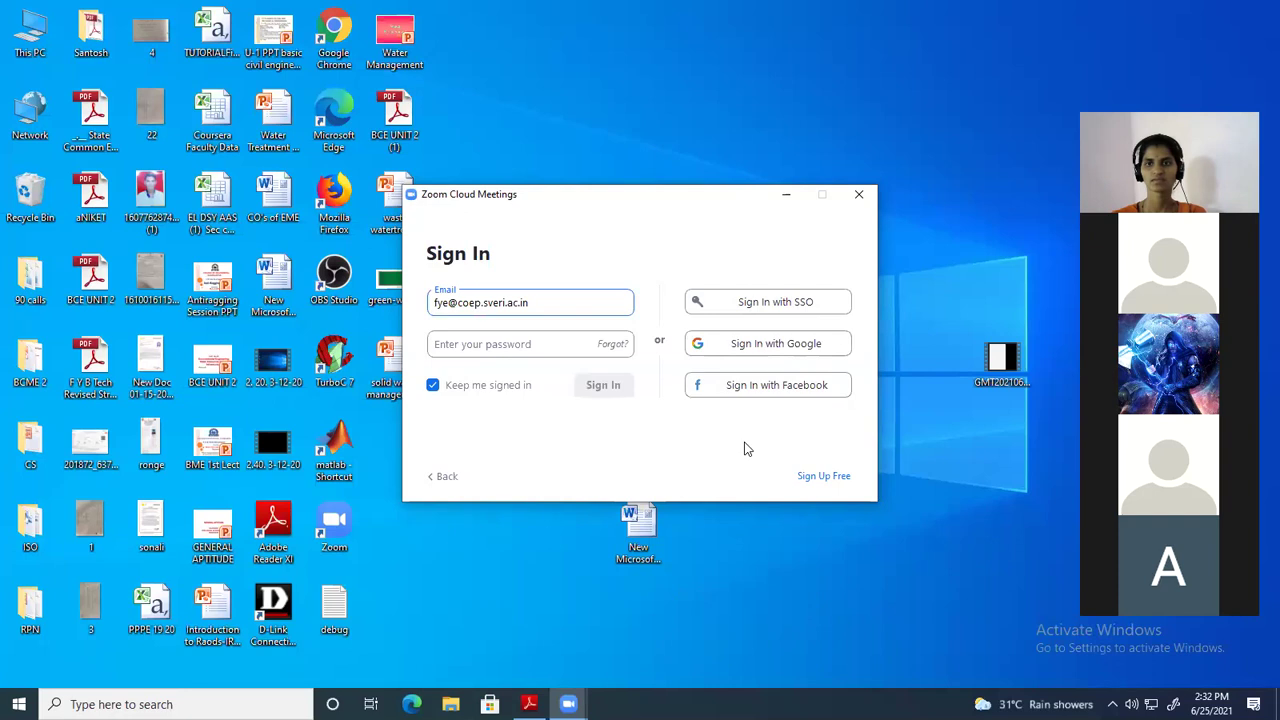
{"action": "left_click", "coordinate": [811, 128]}
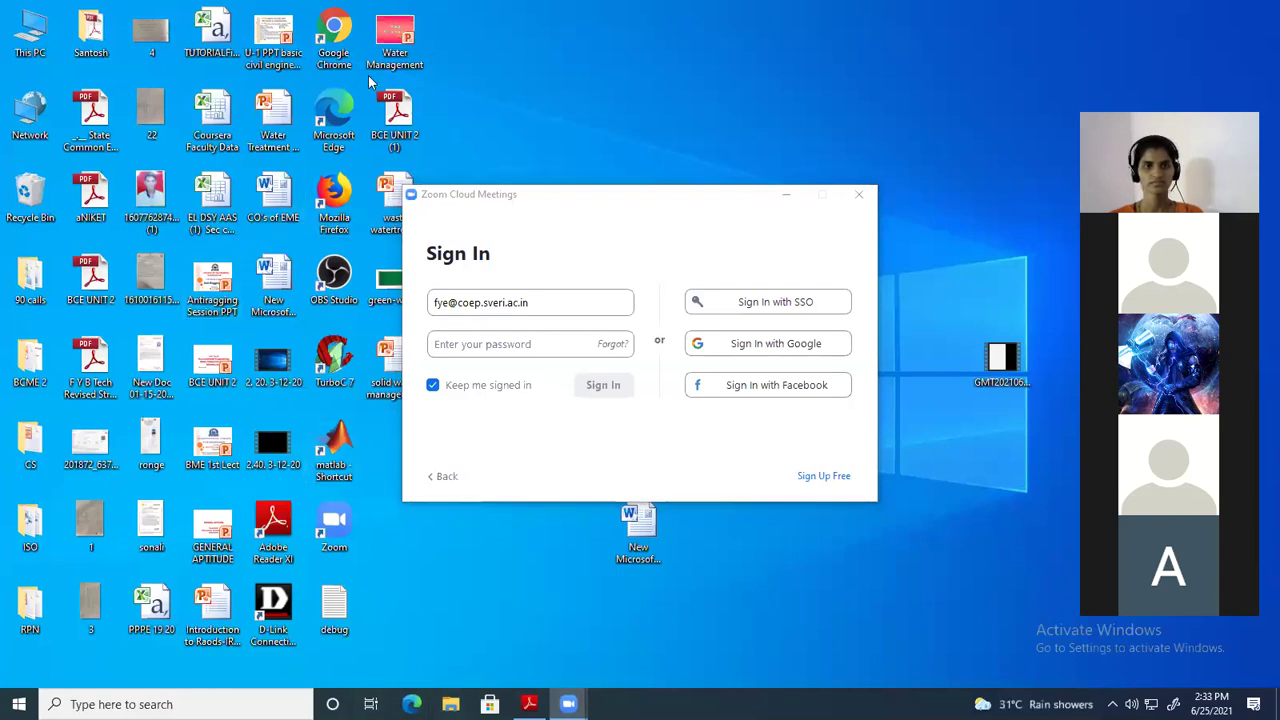
{"action": "double_click", "coordinate": [342, 48]}
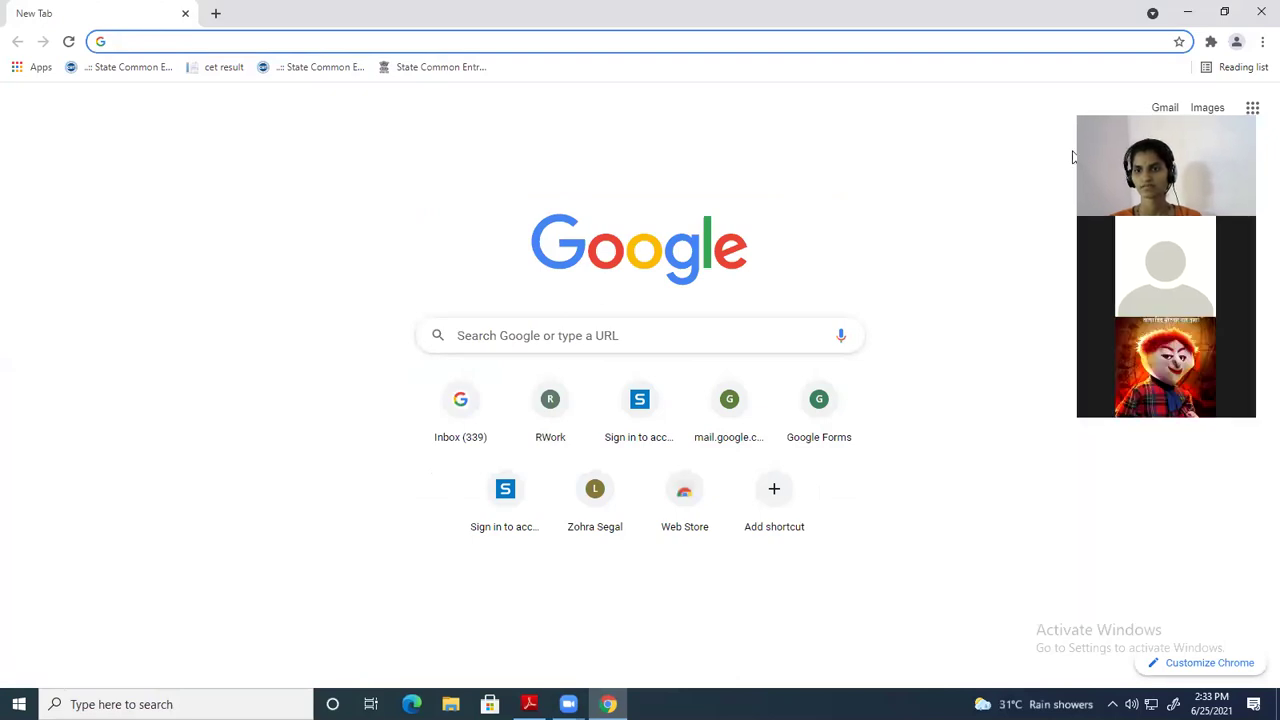
{"action": "left_click", "coordinate": [1124, 584]}
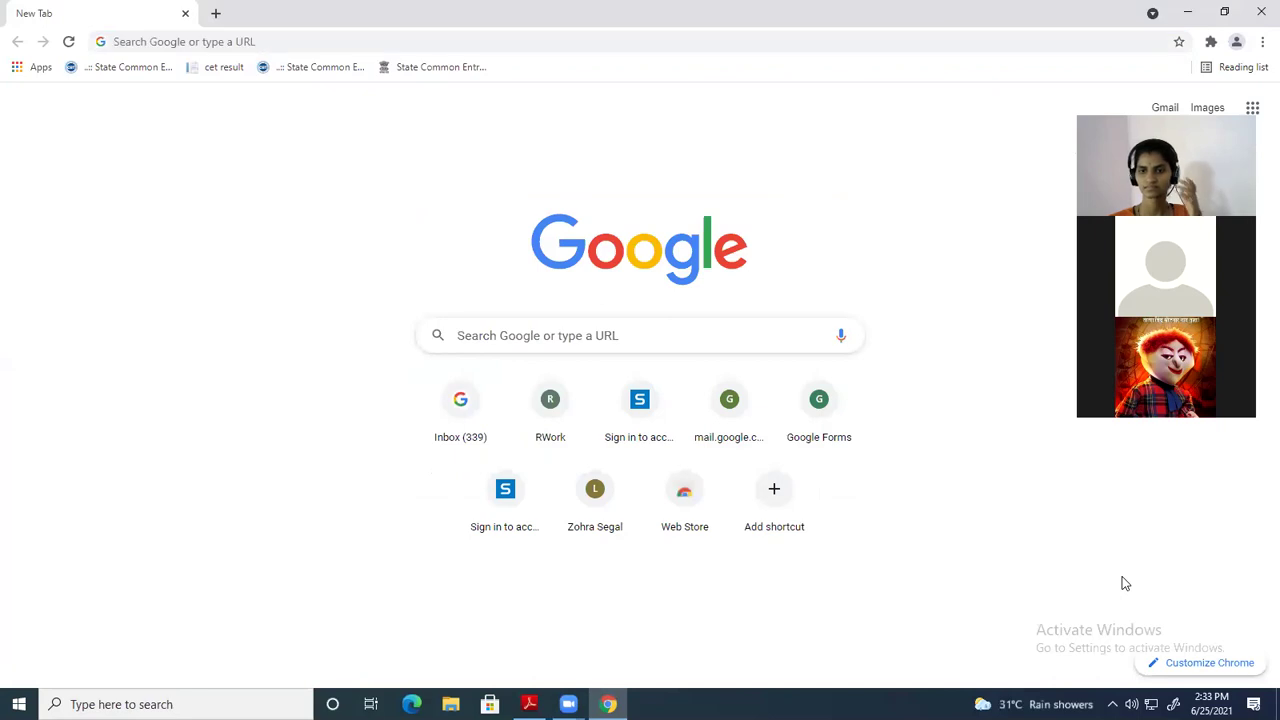